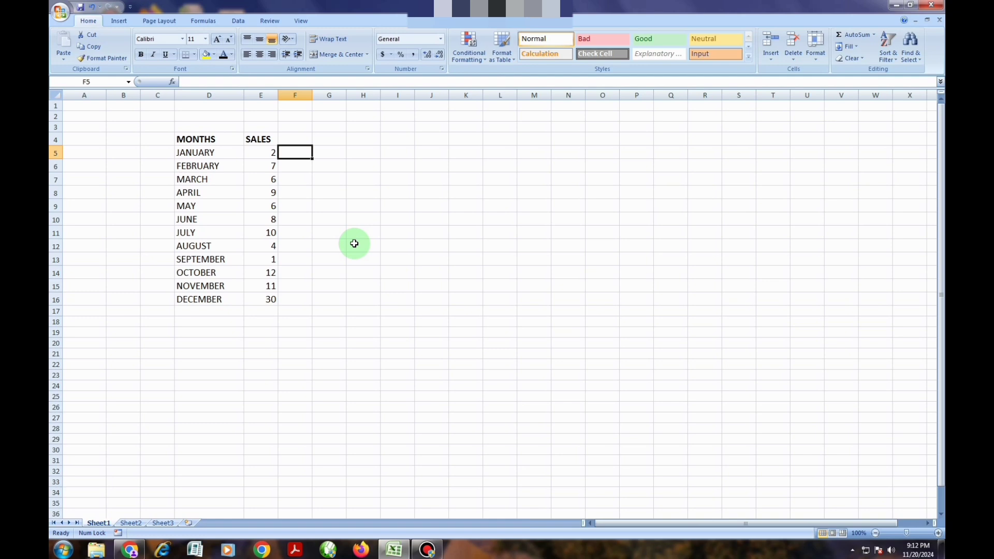
# - Insert a 2-D clustered column chart from the data in D5:E16 and place it below the table
pyautogui.moveTo(186, 151); pyautogui.dragTo(273, 299)
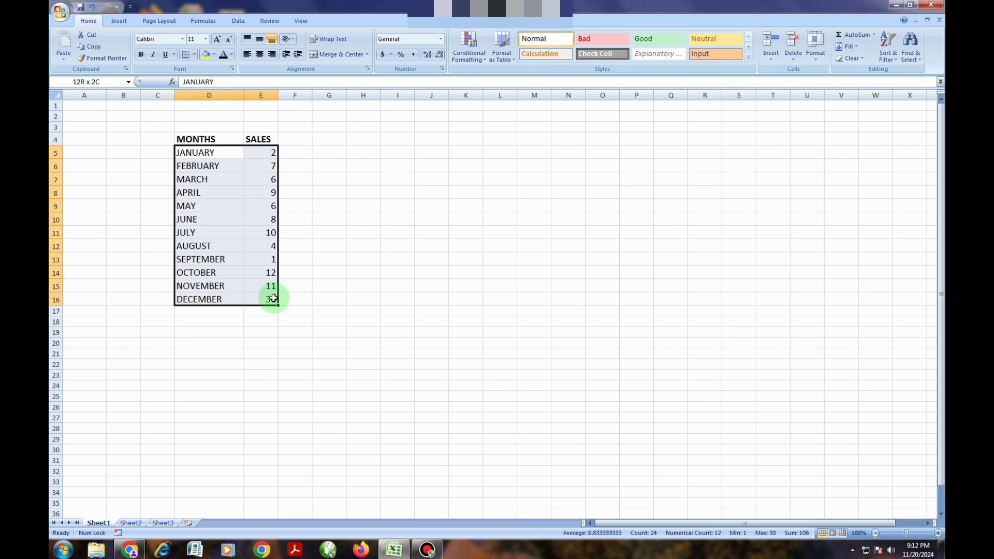
pyautogui.click(119, 21)
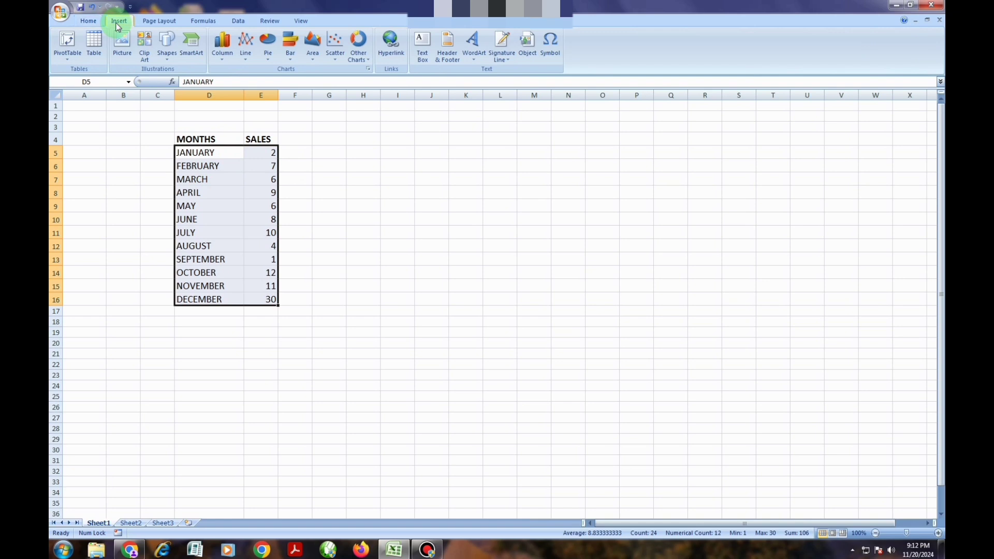
pyautogui.click(223, 49)
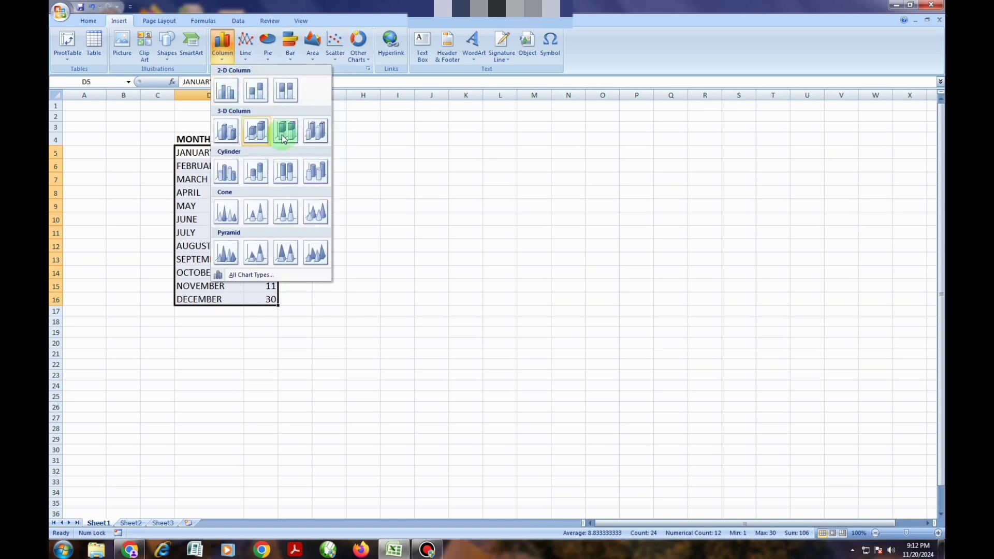
pyautogui.click(228, 94)
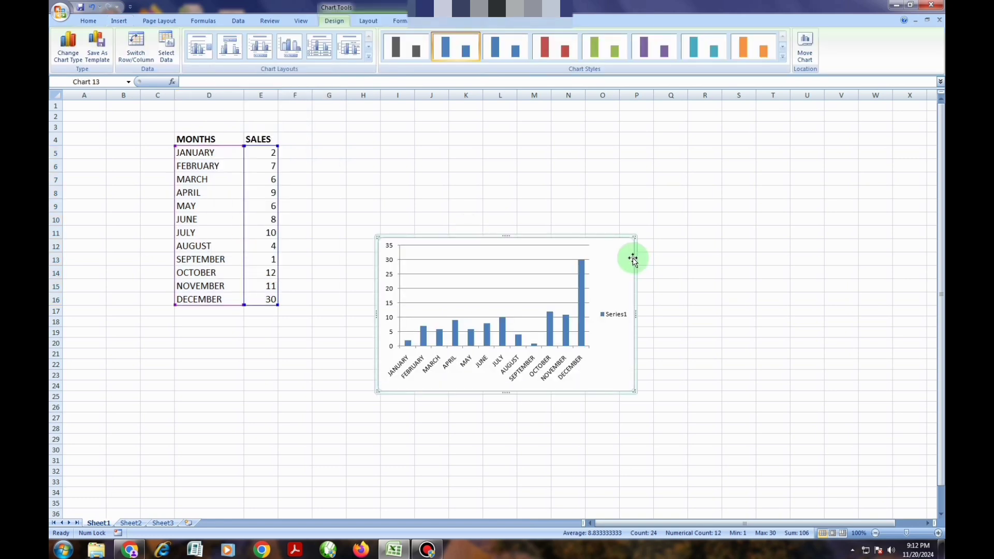
pyautogui.moveTo(619, 251); pyautogui.dragTo(313, 355)
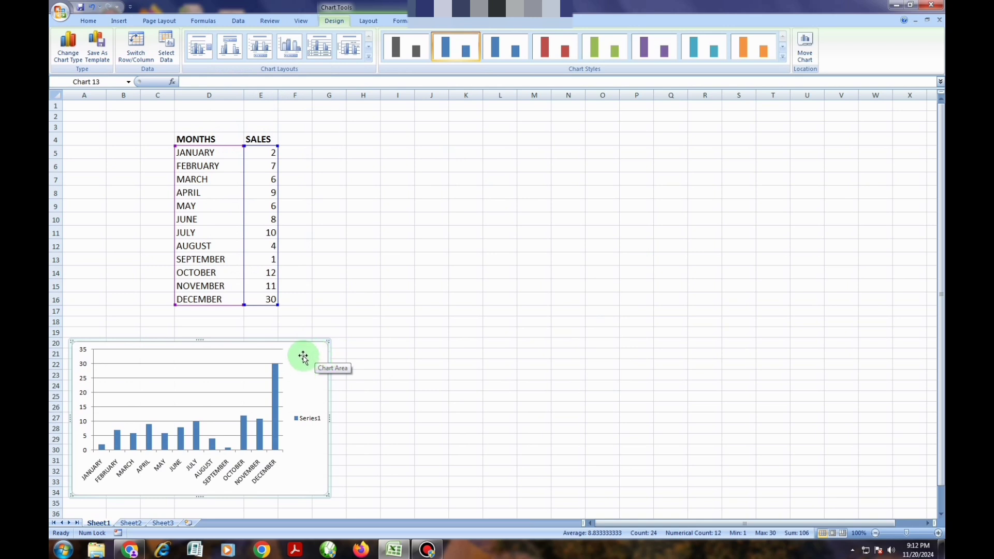
pyautogui.moveTo(307, 355)
pyautogui.mouseDown()
pyautogui.moveTo(406, 357)
pyautogui.moveTo(315, 359)
pyautogui.mouseUp()
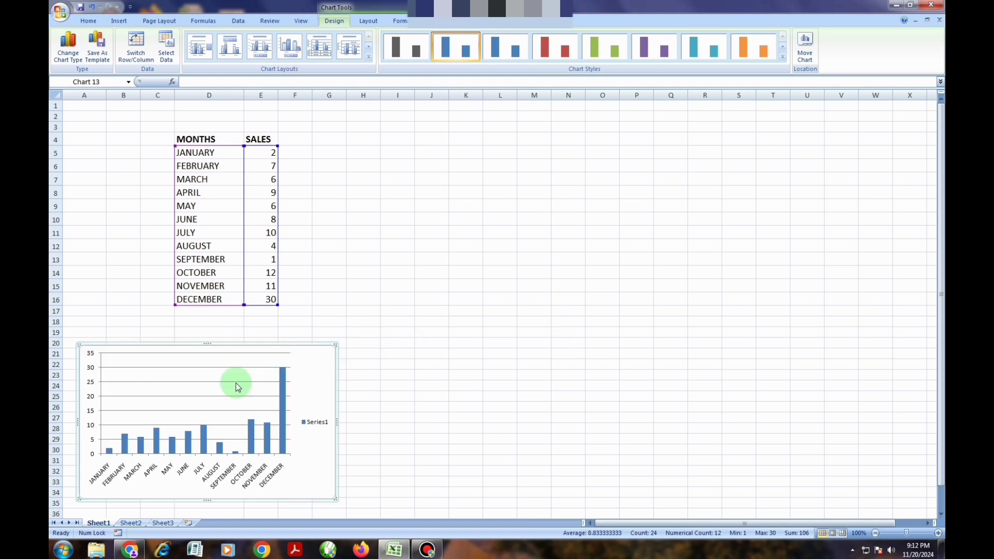
# - Apply the chart style with red columns on a black background to the column chart
pyautogui.click(783, 61)
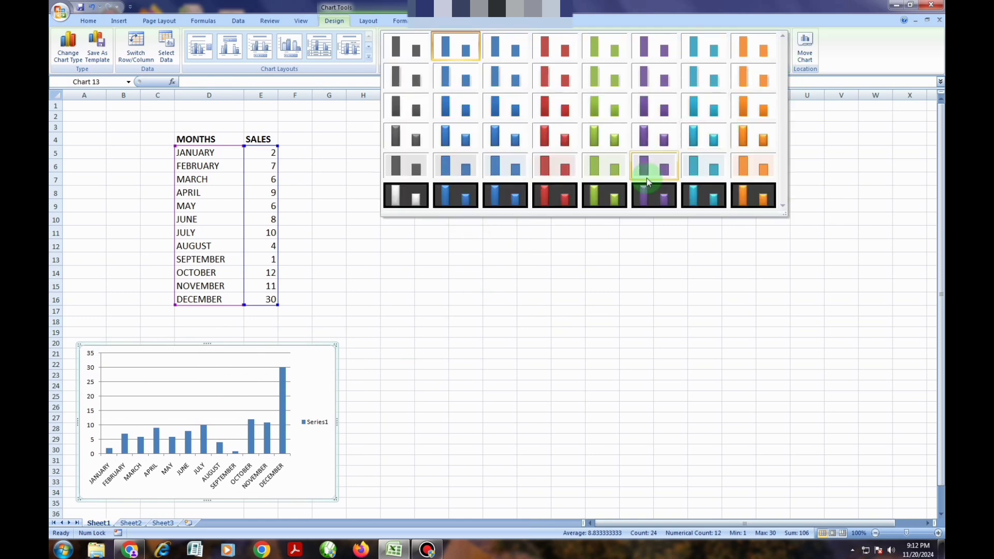
pyautogui.click(552, 195)
pyautogui.click(312, 364)
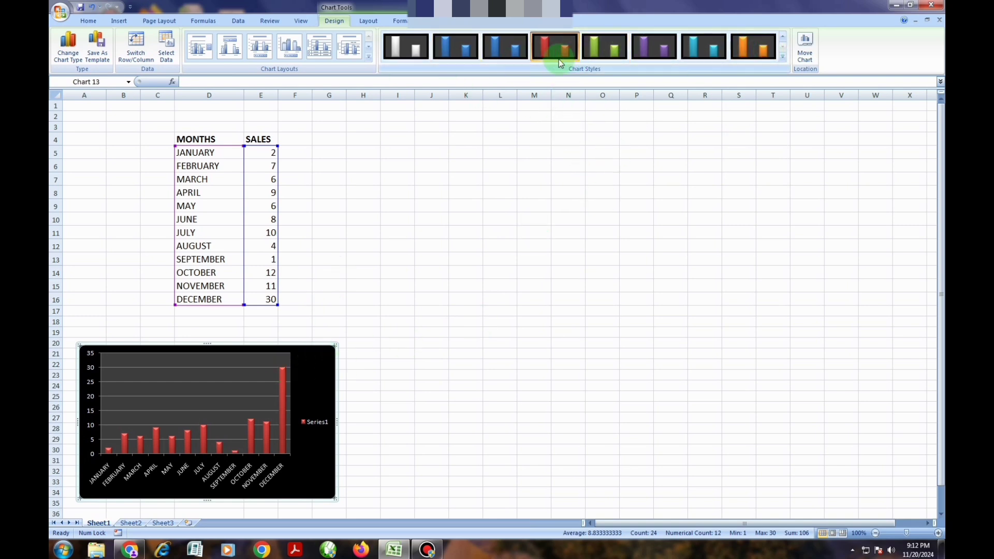
pyautogui.click(365, 323)
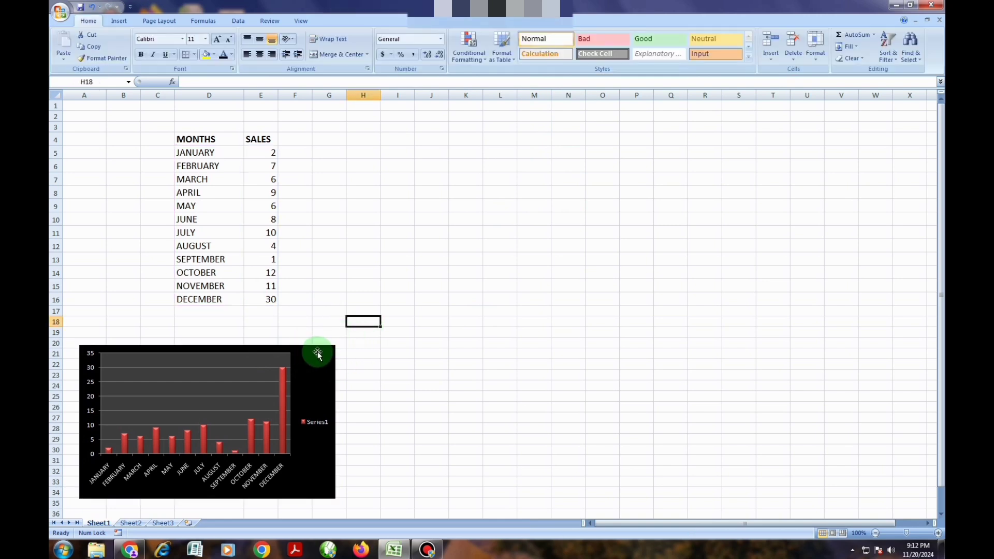
pyautogui.click(386, 220)
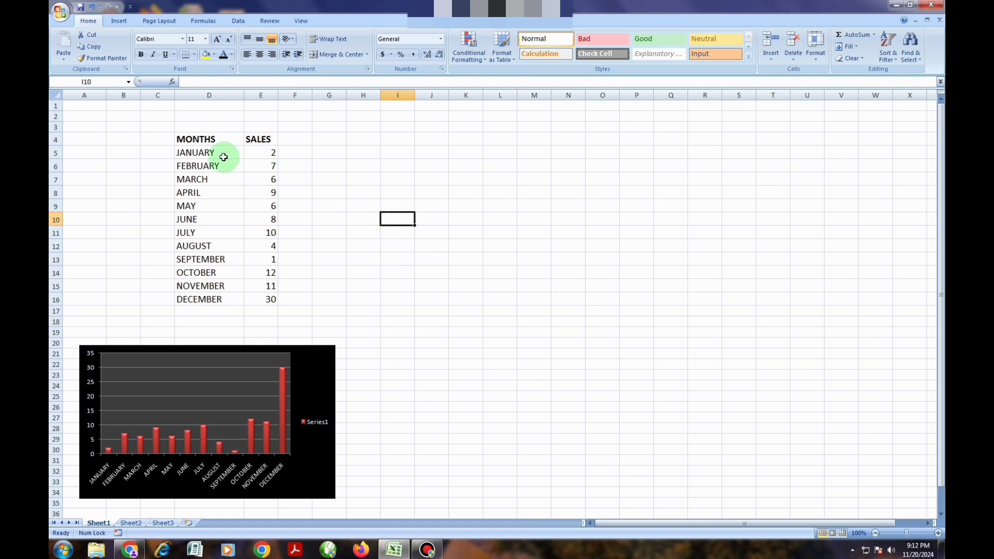
# - Insert a 2-D stacked line chart from the data in D5:E16 and place it beside the column chart
pyautogui.moveTo(186, 151); pyautogui.dragTo(270, 298)
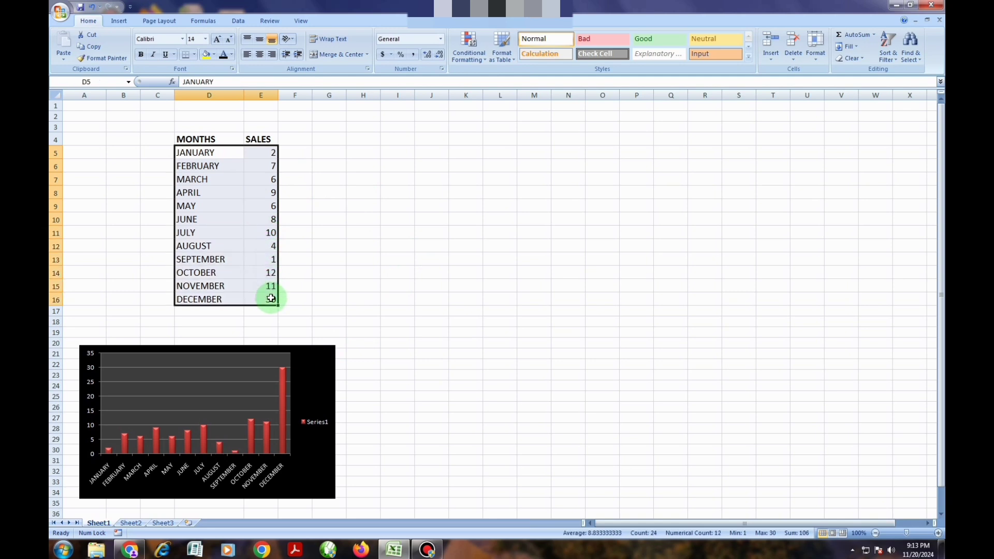
pyautogui.click(118, 21)
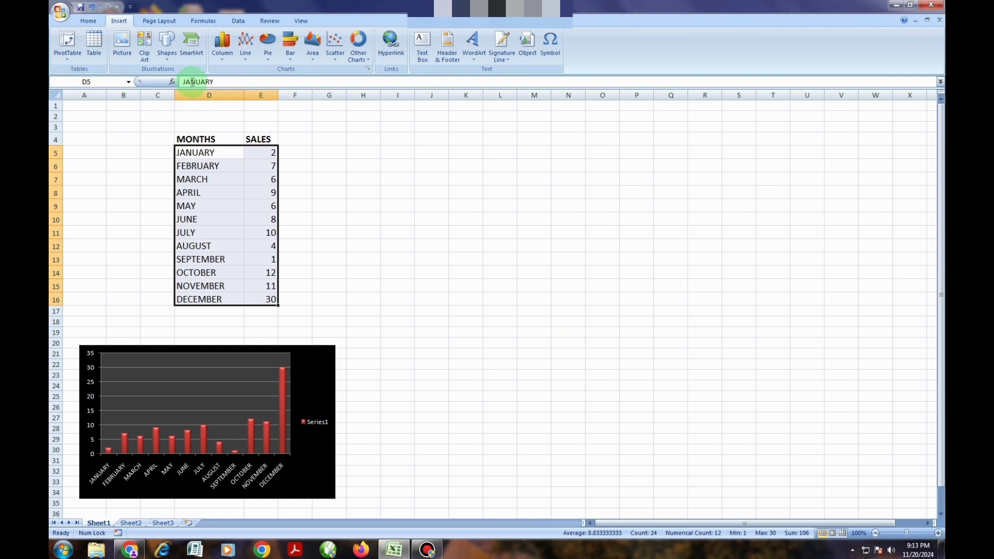
pyautogui.click(246, 62)
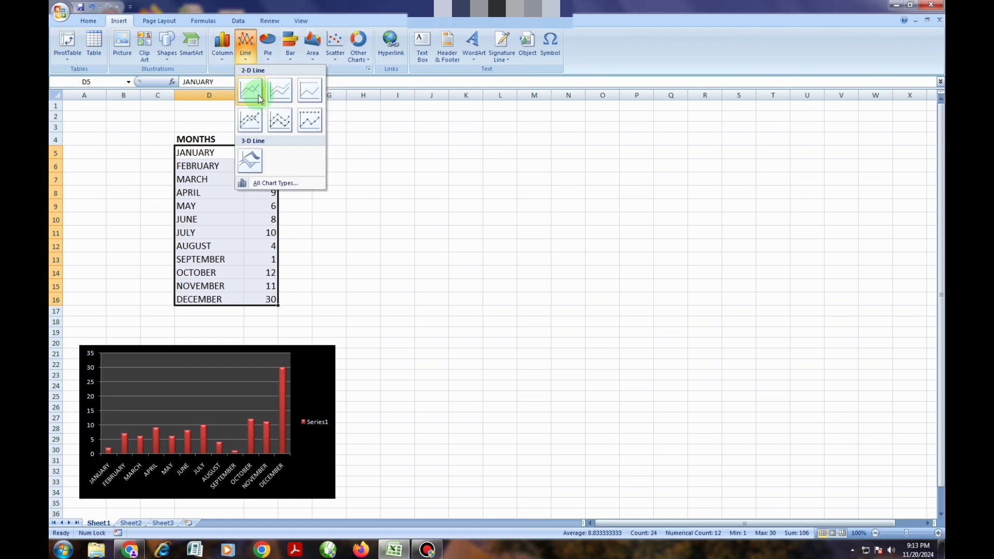
pyautogui.click(285, 91)
pyautogui.moveTo(605, 243); pyautogui.dragTo(588, 352)
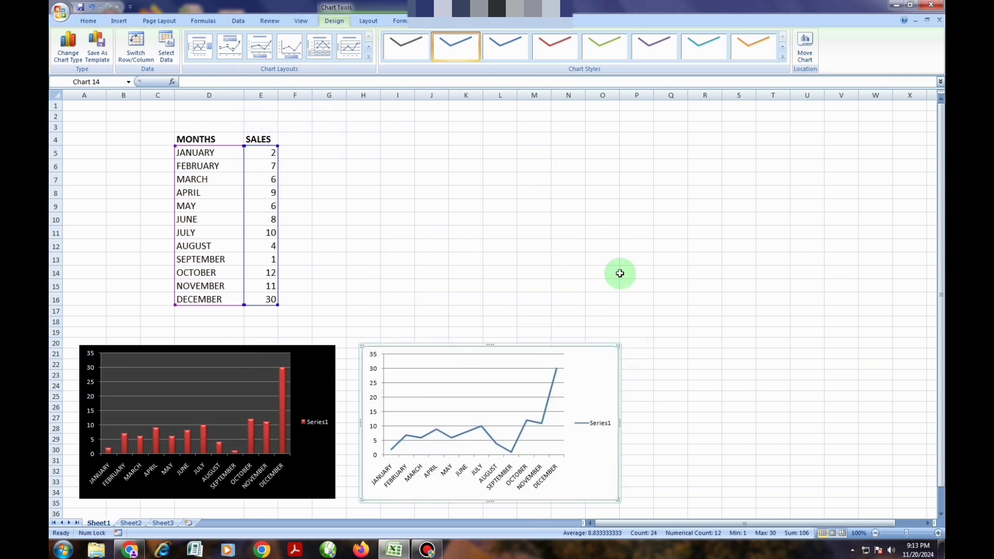
# - Apply the black-background style with a turquoise line to the line chart and shift it slightly closer to the column chart
pyautogui.click(782, 56)
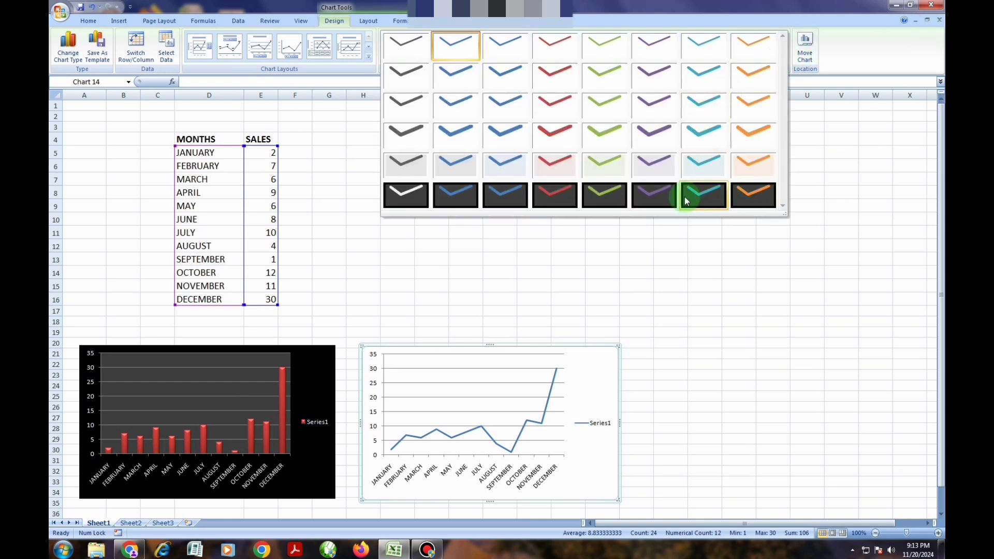
pyautogui.click(699, 199)
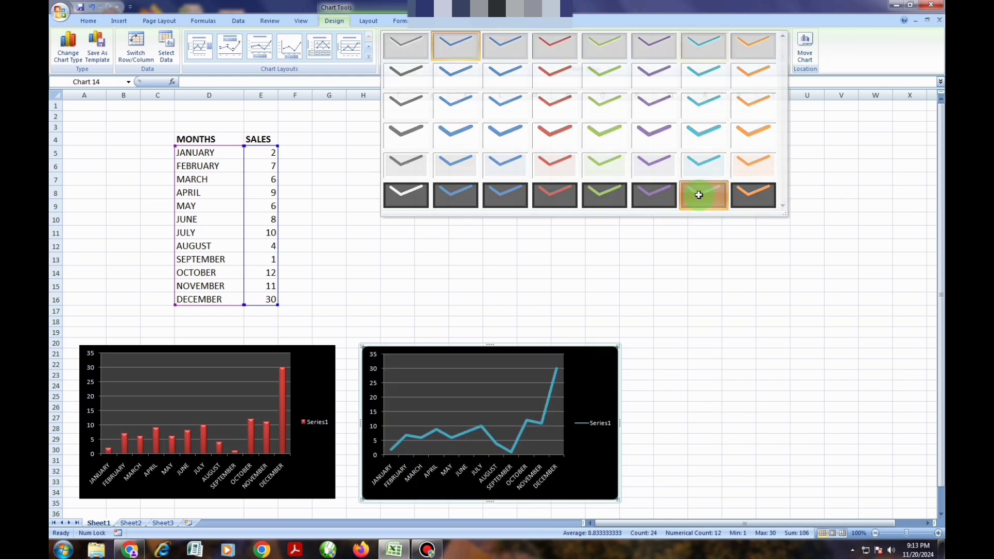
pyautogui.moveTo(606, 367); pyautogui.dragTo(591, 368)
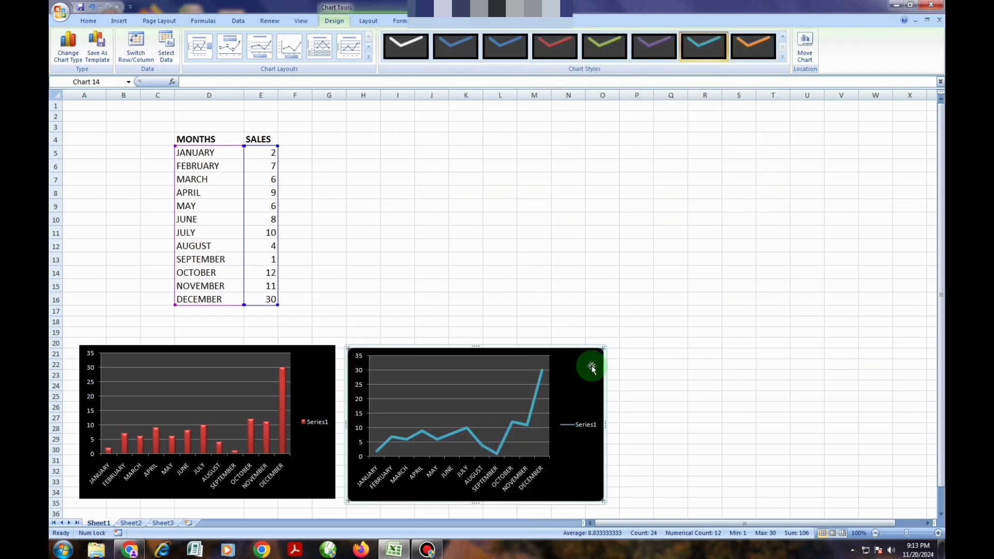
pyautogui.click(668, 332)
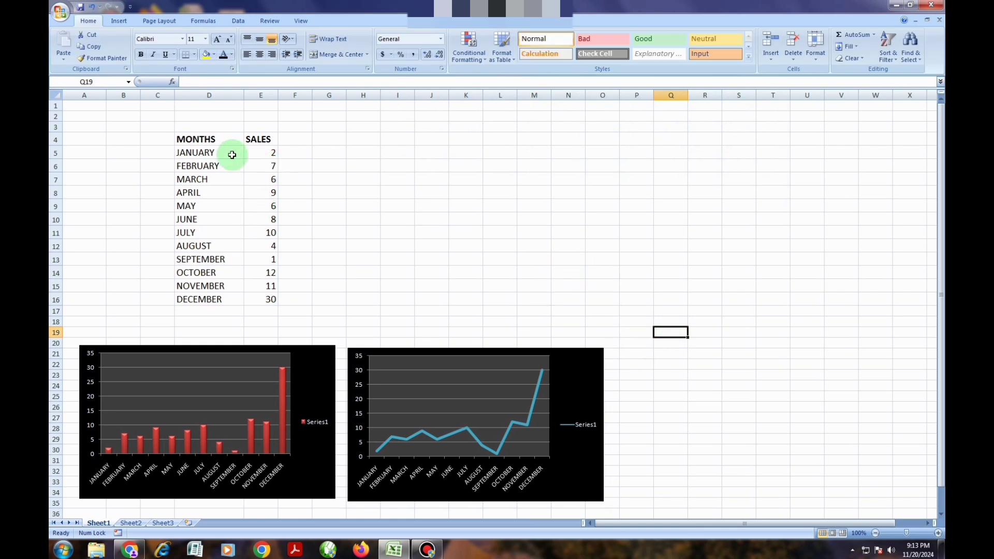
# - Insert a 2-D pie chart from the data in D5:E16 and place it above the line chart, beside the table
pyautogui.moveTo(195, 153); pyautogui.dragTo(263, 298)
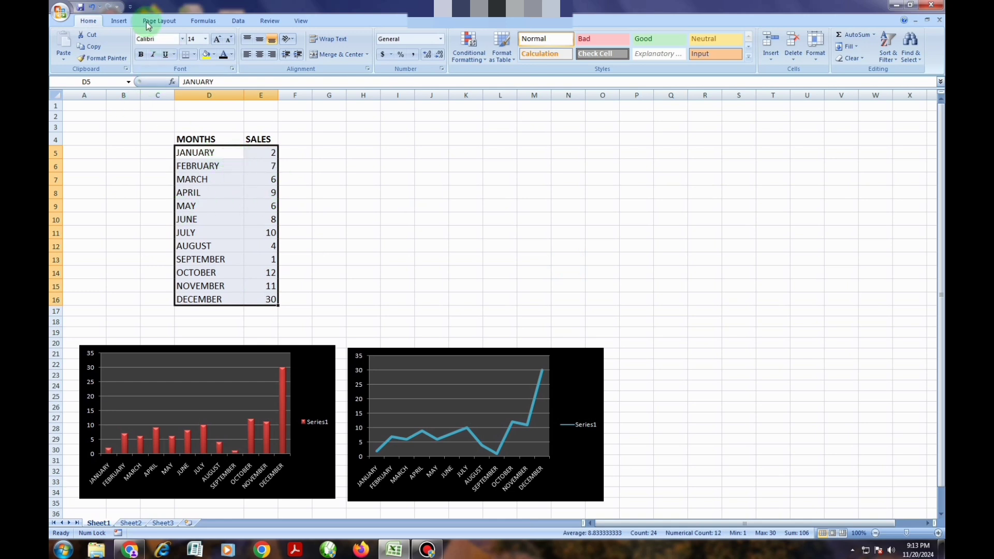
pyautogui.click(116, 24)
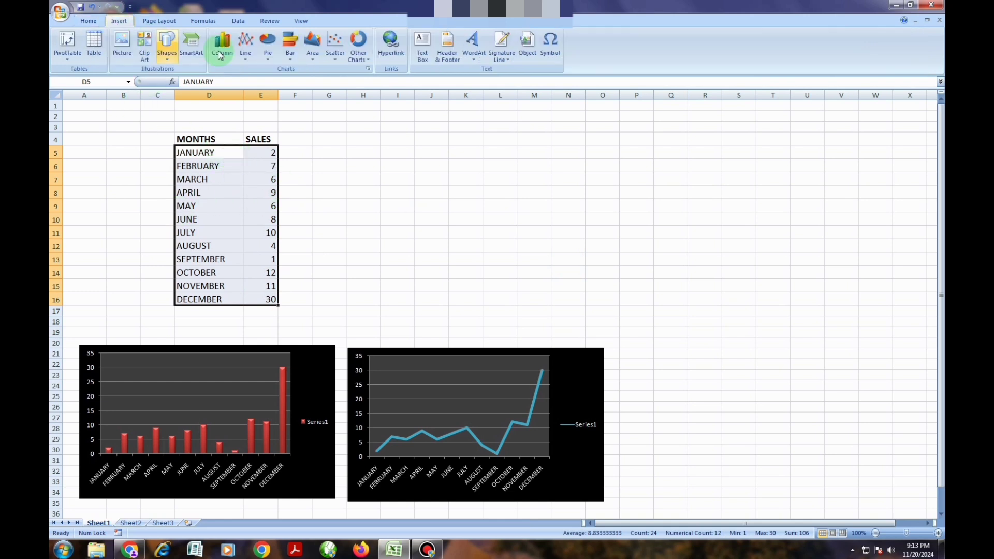
pyautogui.click(266, 62)
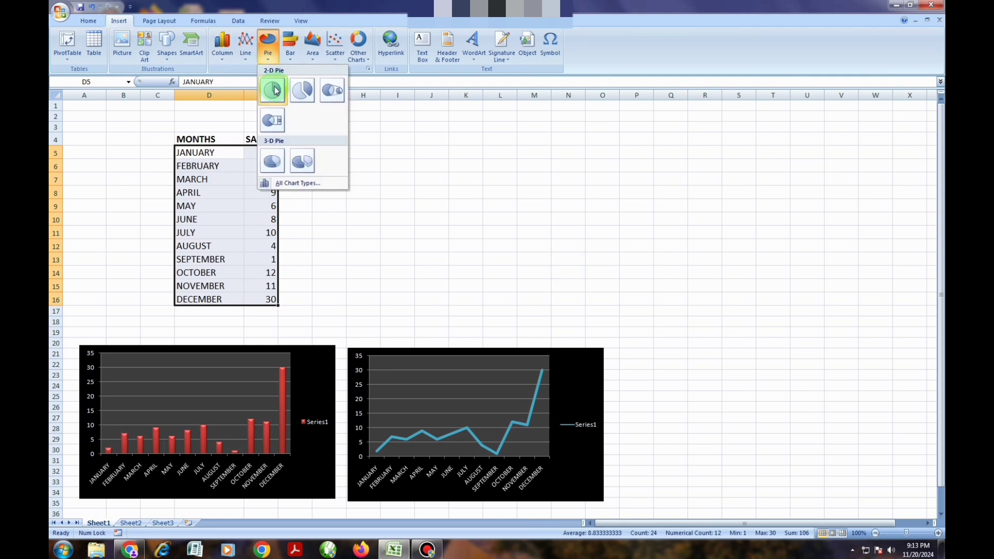
pyautogui.click(272, 91)
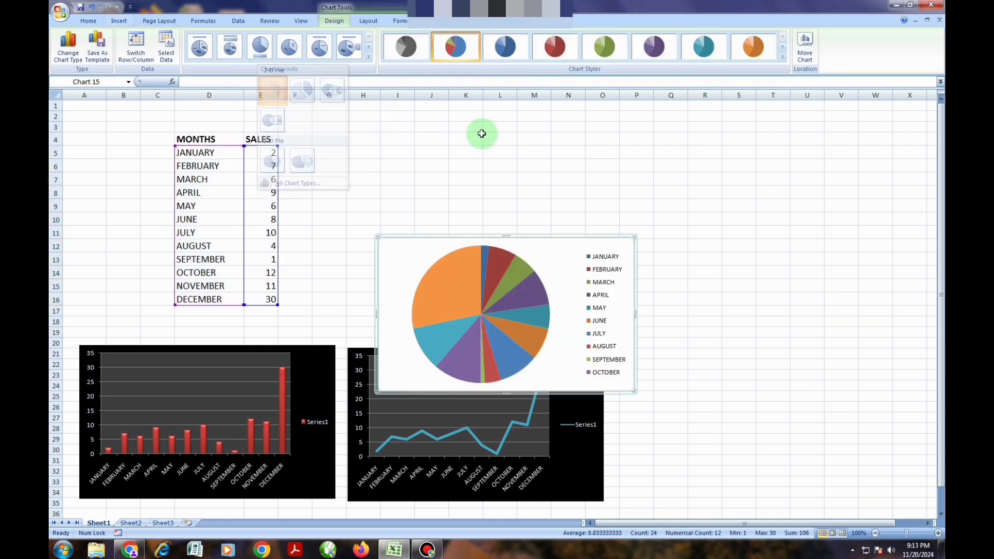
pyautogui.moveTo(564, 240); pyautogui.dragTo(541, 155)
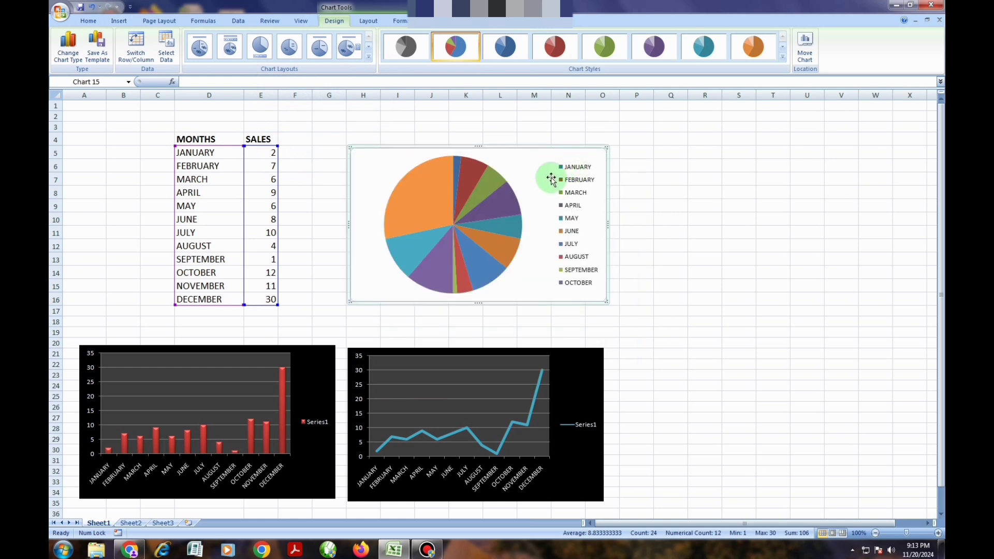
# - Apply the layout with a title, percentage labels and side legend to the pie chart, and title it "monthly sales"
pyautogui.click(353, 54)
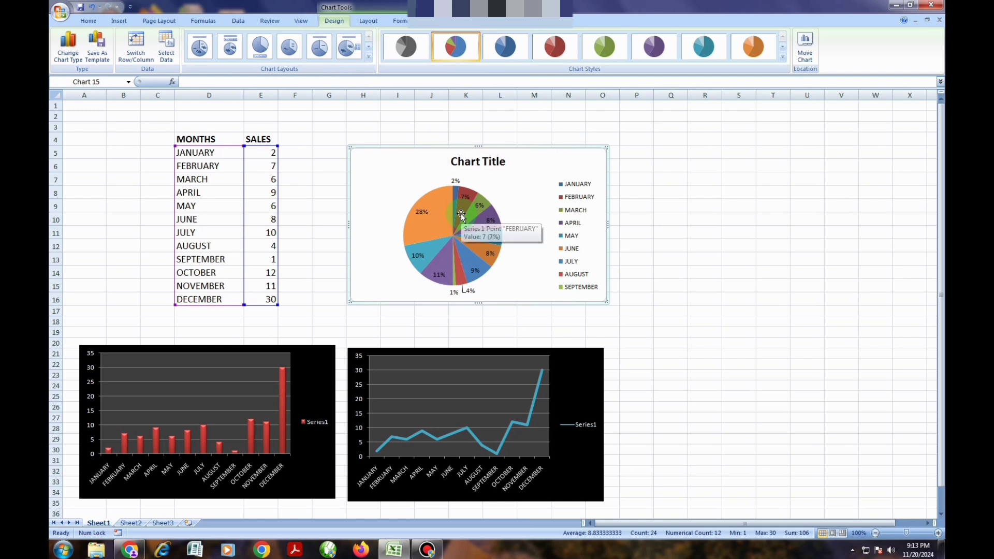
pyautogui.click(477, 162)
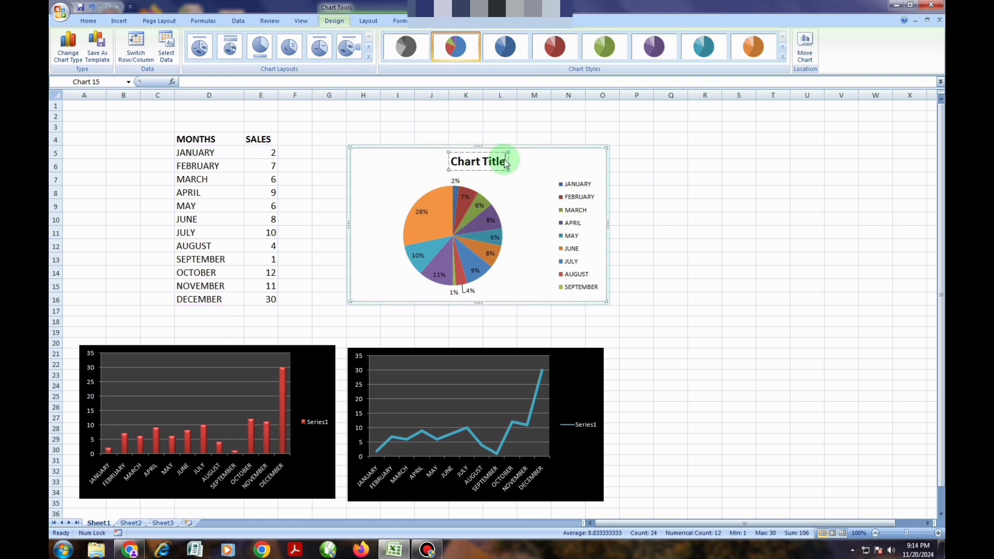
pyautogui.press('BackSpace')
pyautogui.press('BackSpace')
pyautogui.press('BackSpace')
pyautogui.press('BackSpace')
pyautogui.press('BackSpace')
pyautogui.press('BackSpace')
pyautogui.press('BackSpace')
pyautogui.press('BackSpace')
pyautogui.press('BackSpace')
pyautogui.press('BackSpace')
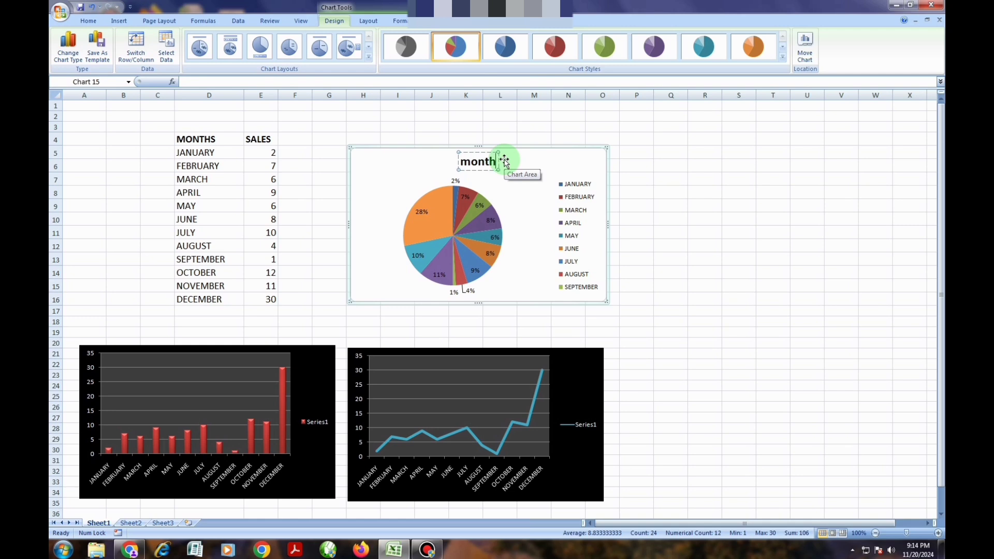
pyautogui.write('sa')
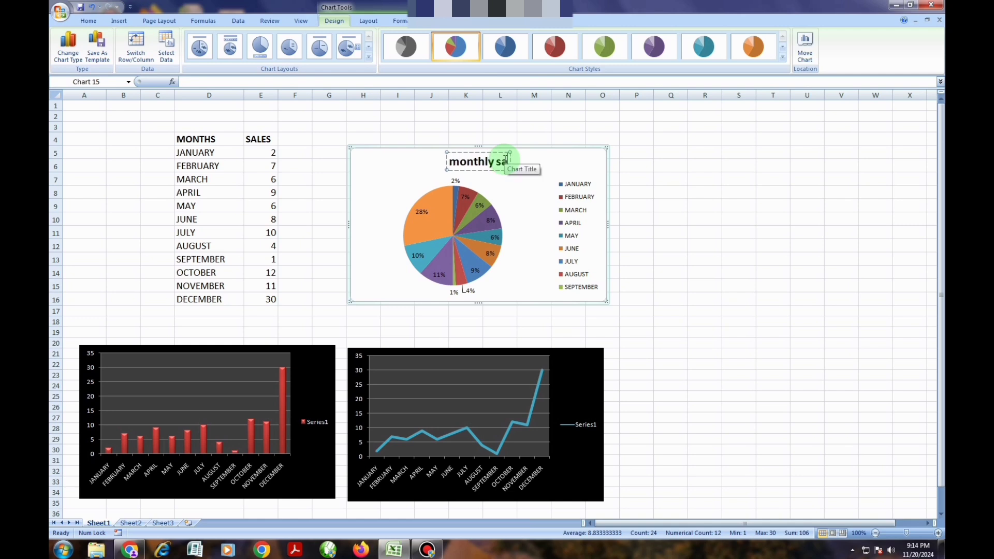
pyautogui.write('les')
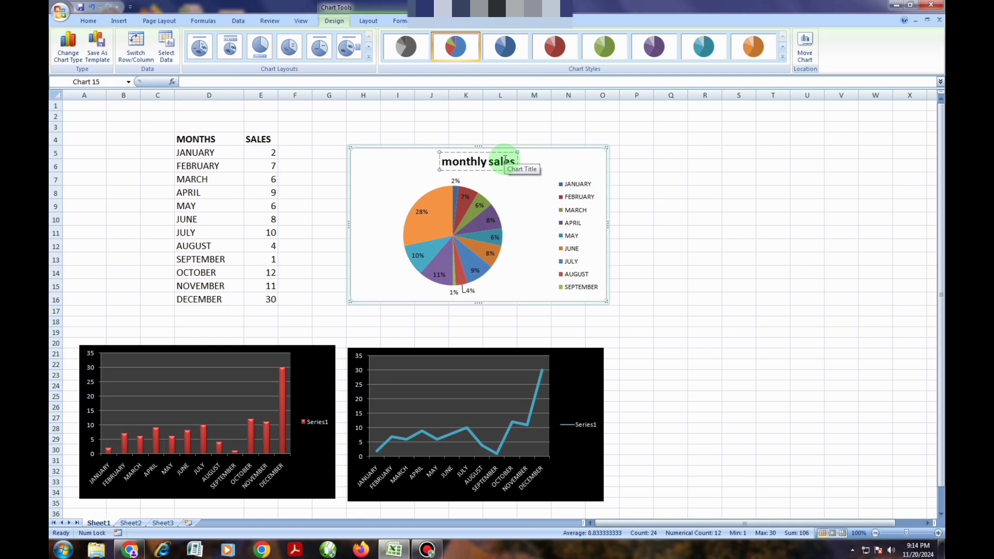
pyautogui.click(637, 167)
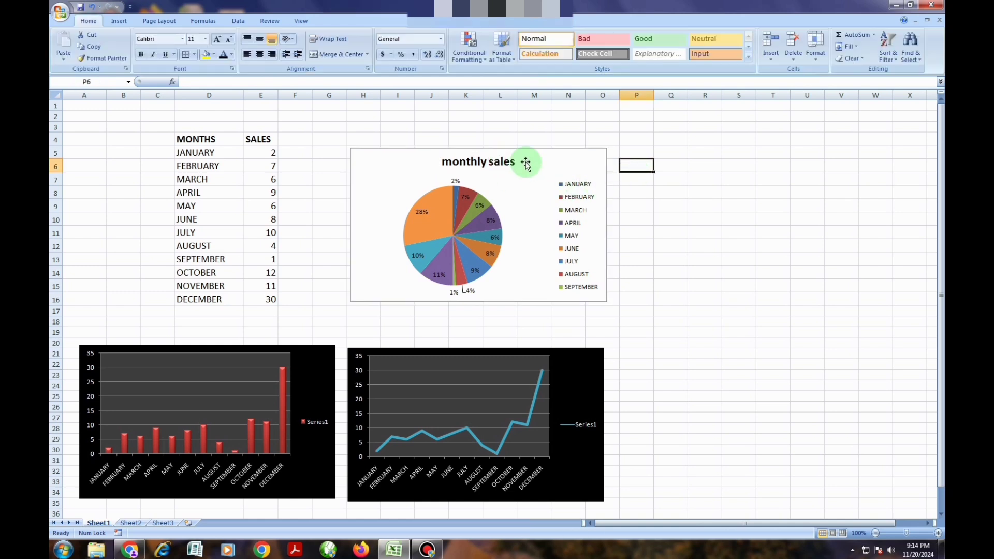
# - Fill the pie chart's background with yellow and shift the chart slightly closer to the table
pyautogui.click(566, 157)
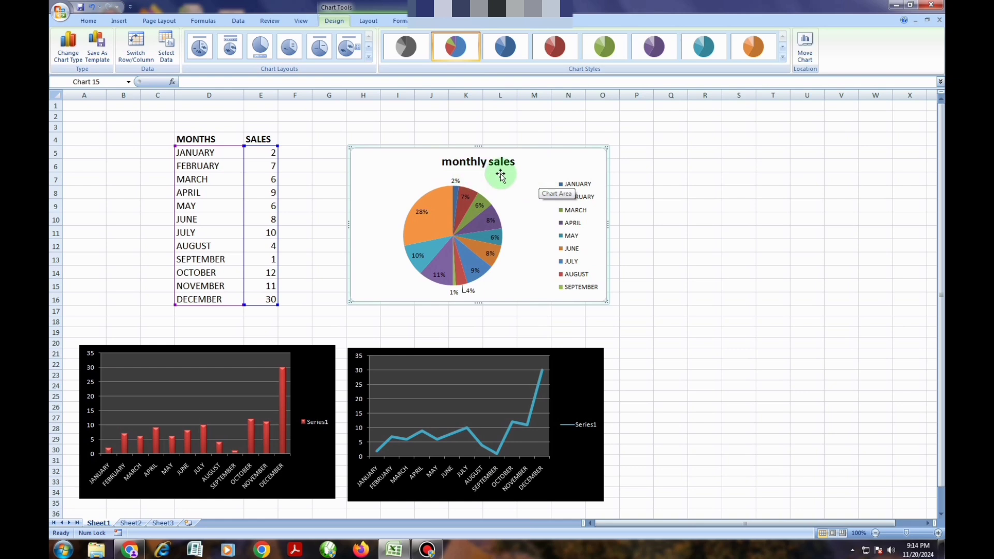
pyautogui.click(396, 21)
pyautogui.click(398, 35)
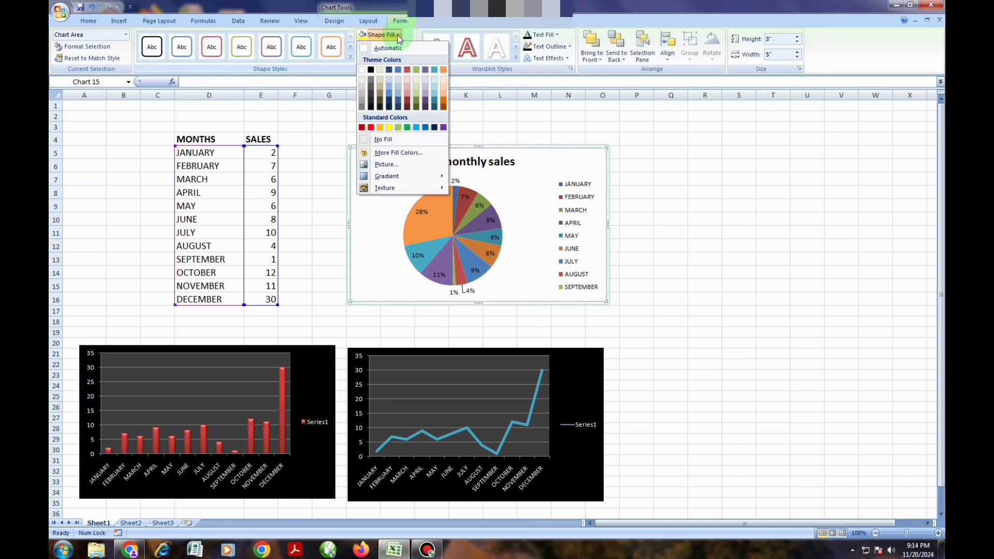
pyautogui.click(390, 127)
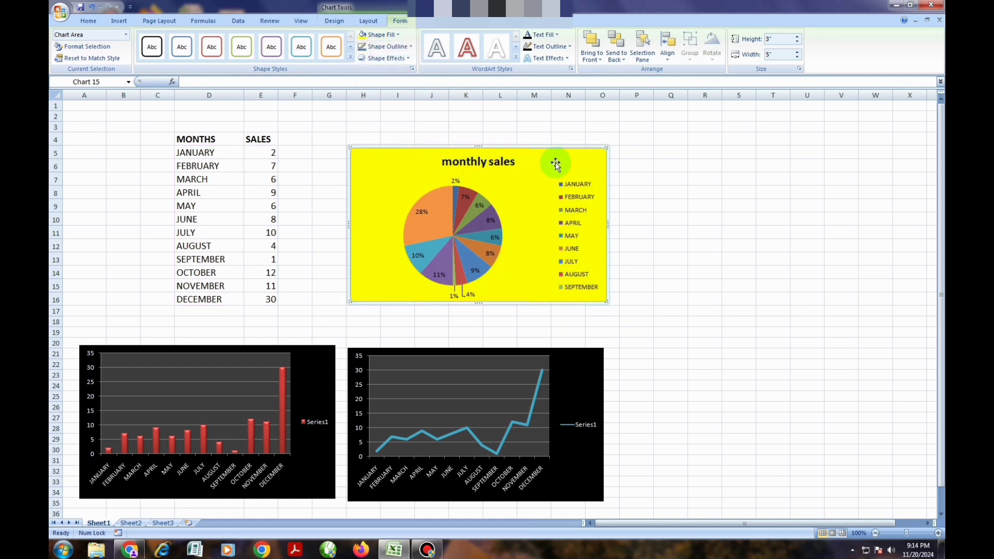
pyautogui.click(685, 203)
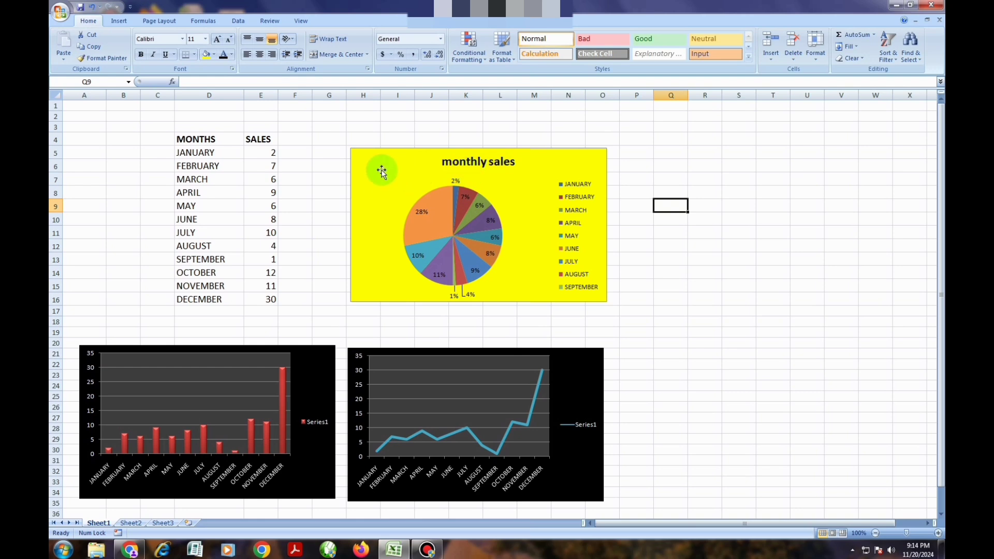
pyautogui.moveTo(413, 166); pyautogui.dragTo(403, 168)
pyautogui.click(635, 175)
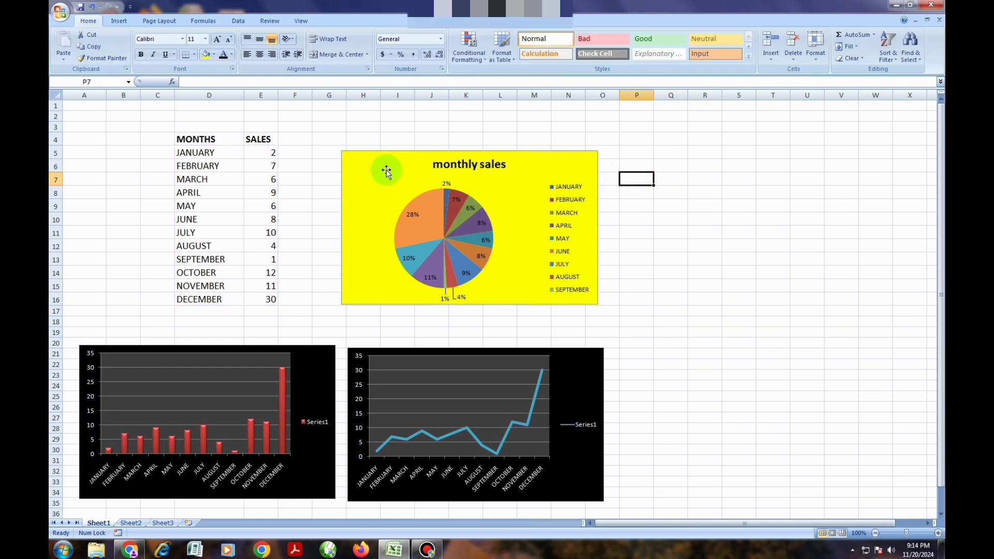
# - Insert a stacked horizontal cylinder chart from the data in D5:E16 and place it to the right of the pie chart
pyautogui.moveTo(183, 152); pyautogui.dragTo(270, 300)
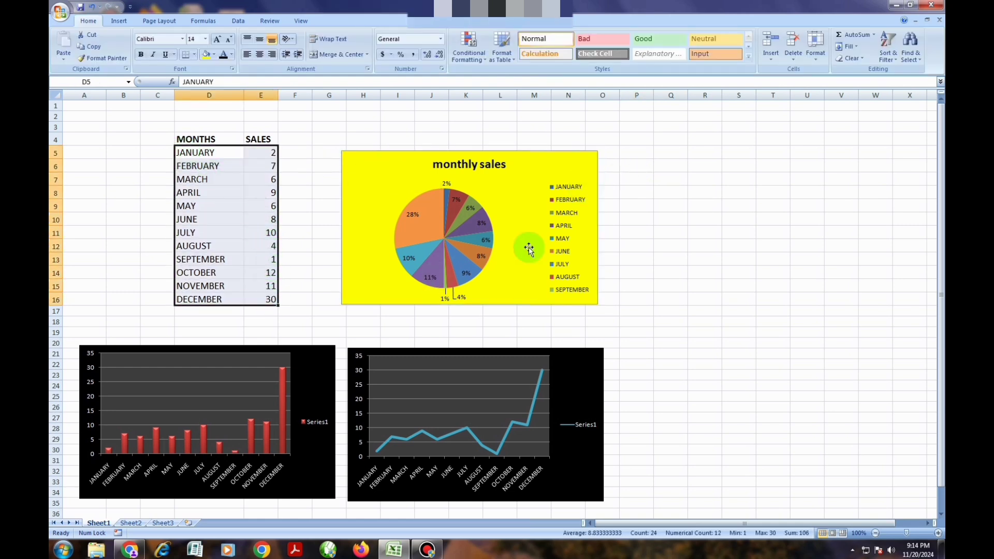
pyautogui.click(129, 23)
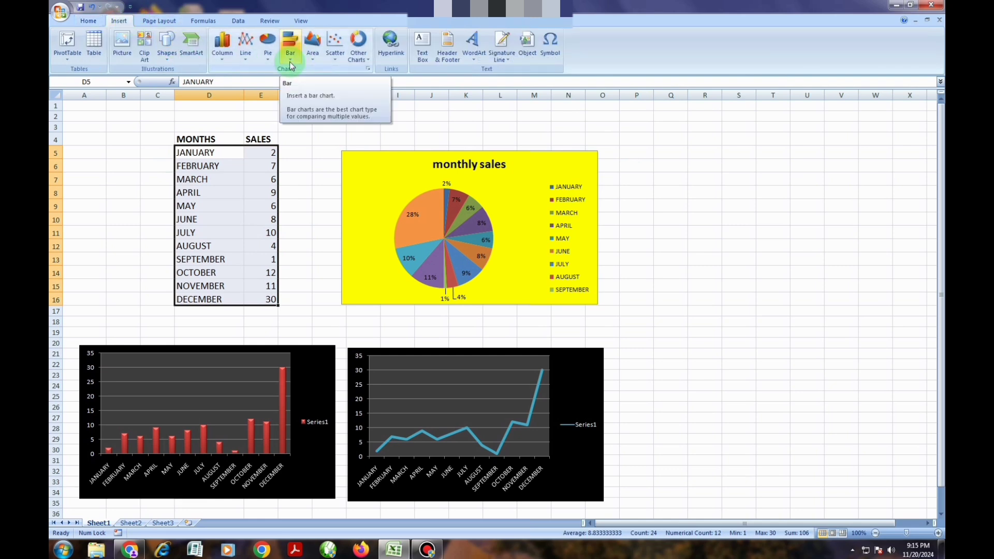
pyautogui.click(290, 65)
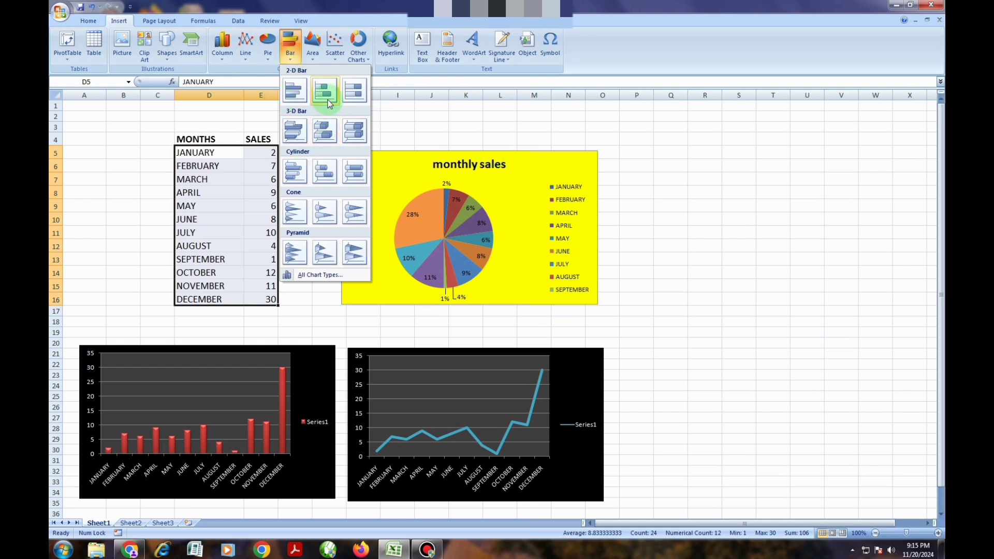
pyautogui.click(328, 180)
pyautogui.moveTo(596, 265); pyautogui.dragTo(841, 186)
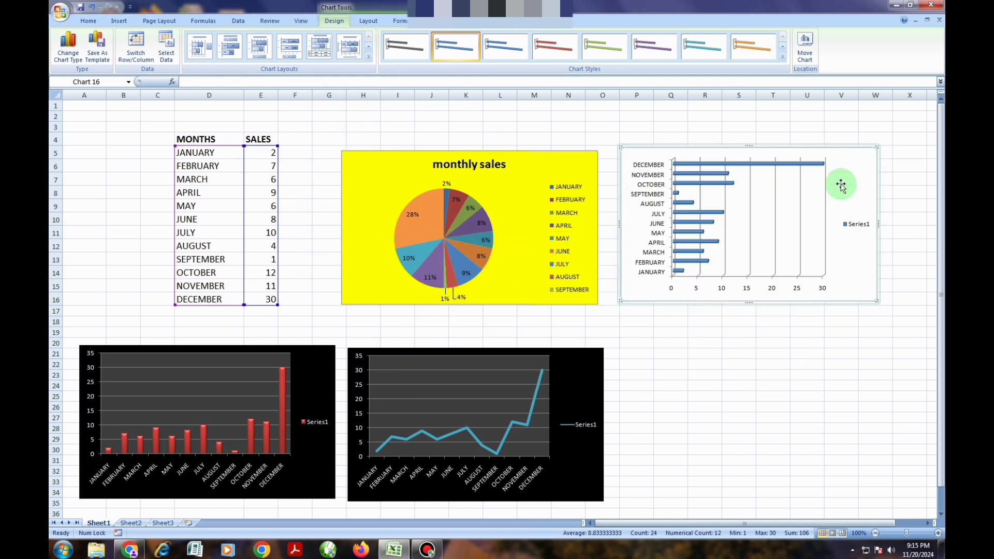
# - Apply the black-background style with orange bars to the cylinder bar chart and deselect the chart
pyautogui.click(784, 60)
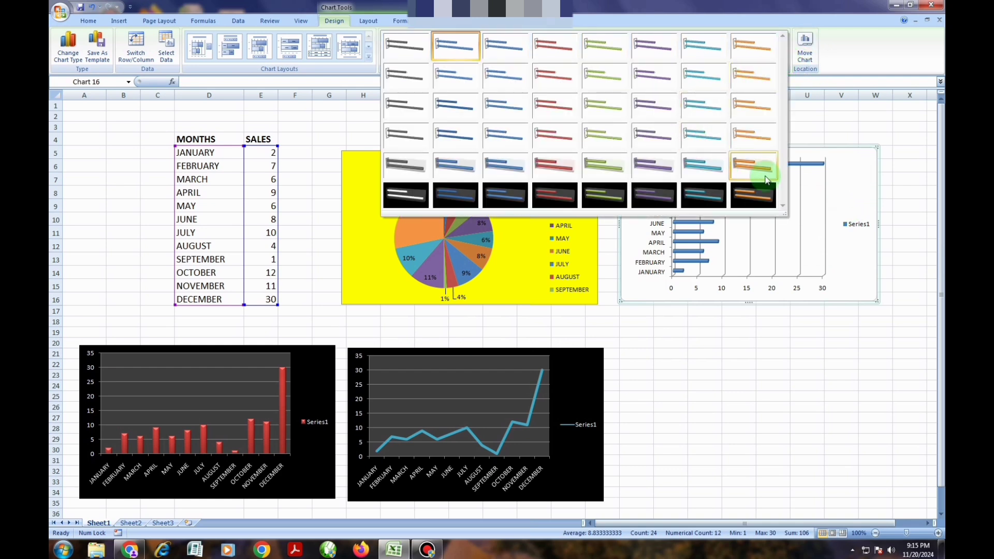
pyautogui.click(759, 202)
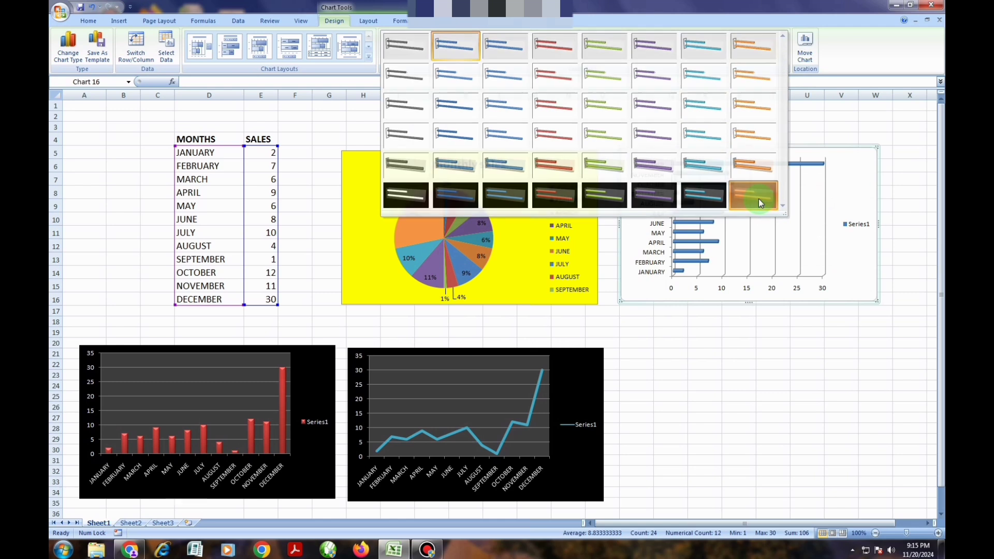
pyautogui.click(789, 341)
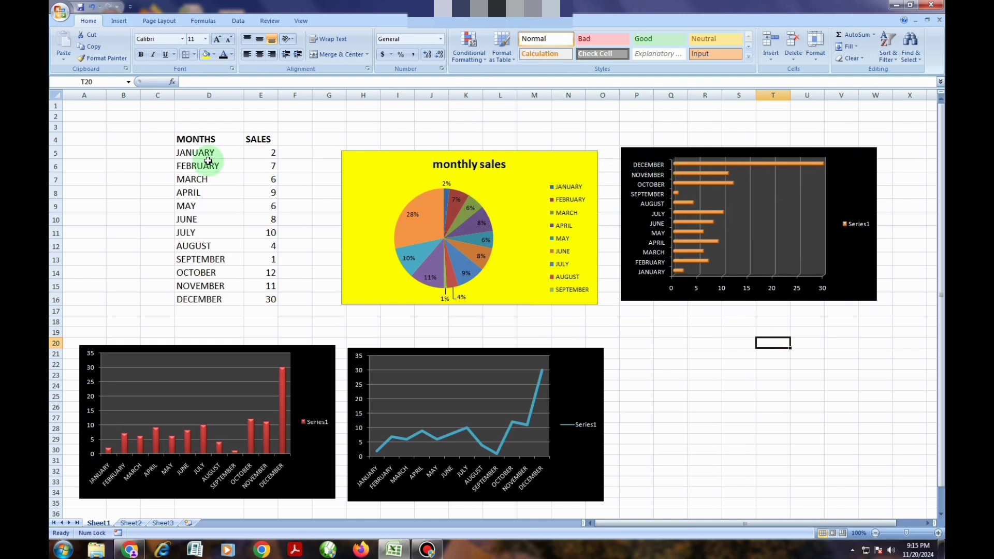
# - Insert a 2-D stacked area chart from the data in D5:E16 and place it below the bar chart, beside the line chart
pyautogui.moveTo(194, 151); pyautogui.dragTo(270, 300)
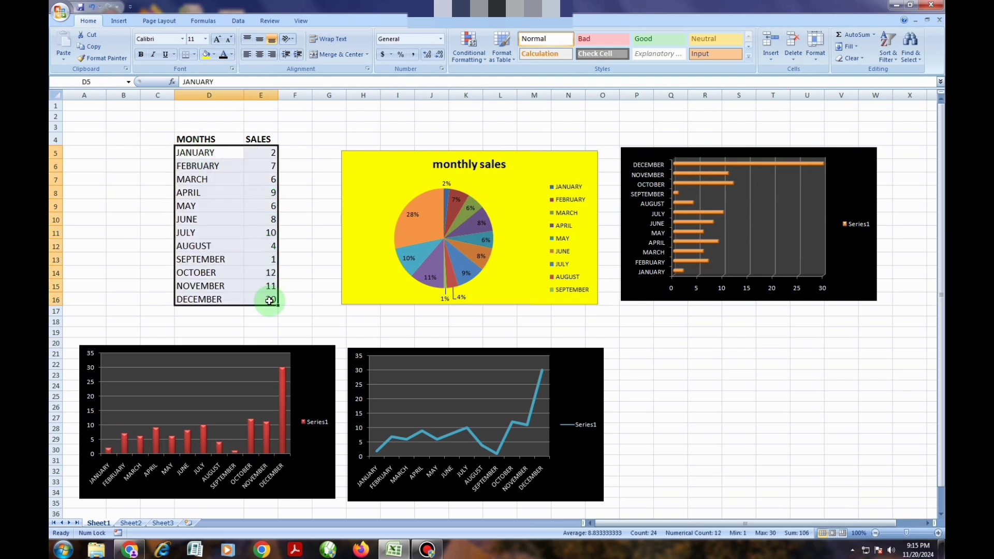
pyautogui.click(117, 25)
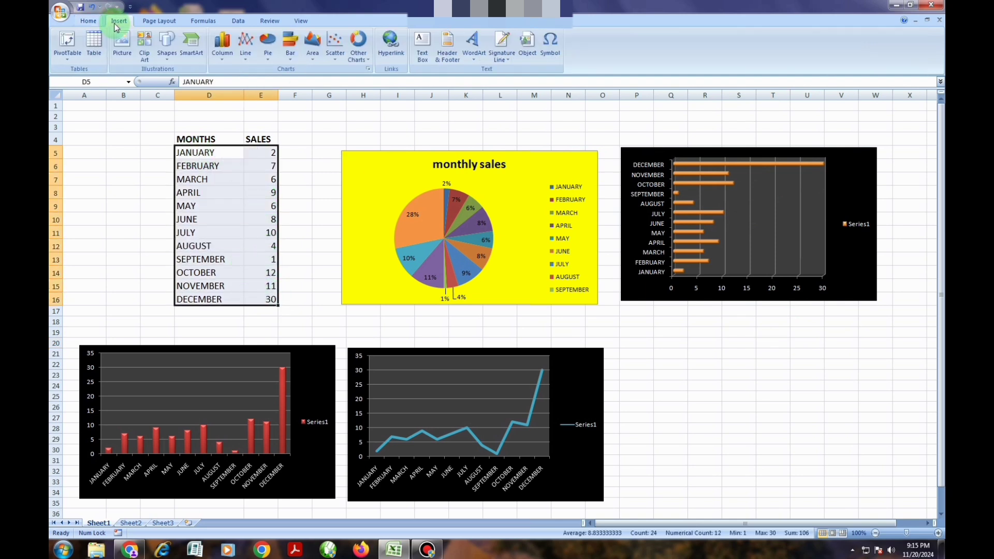
pyautogui.click(313, 63)
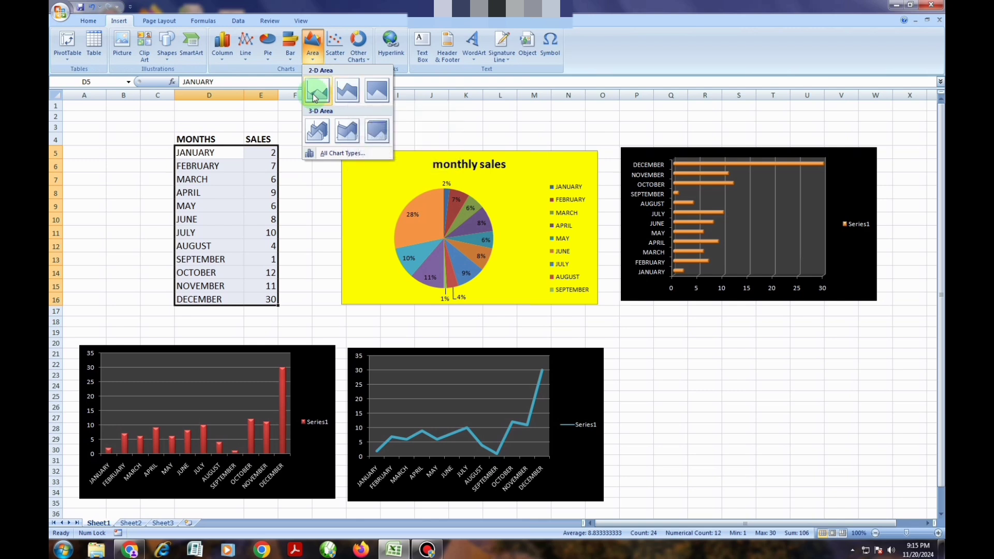
pyautogui.click(347, 92)
pyautogui.moveTo(607, 253); pyautogui.dragTo(857, 355)
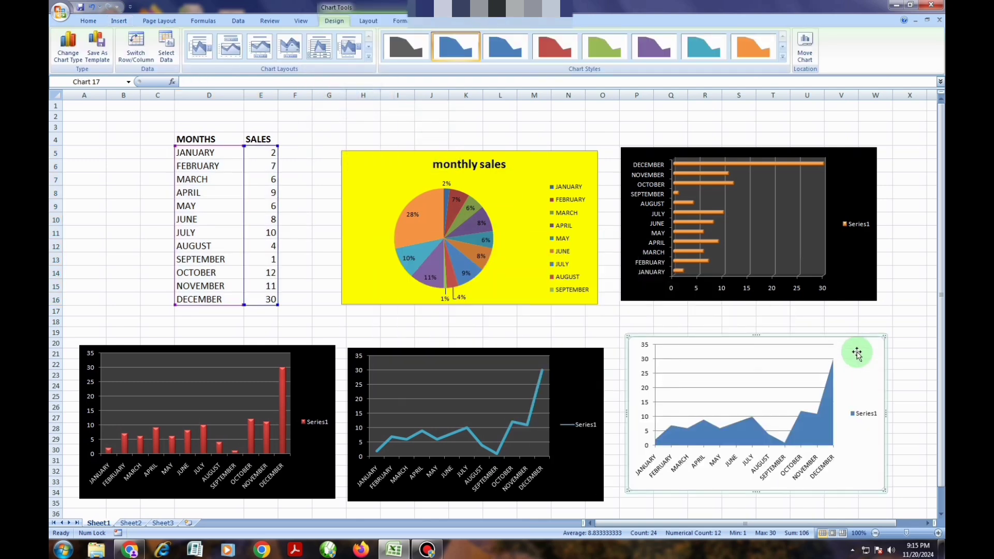